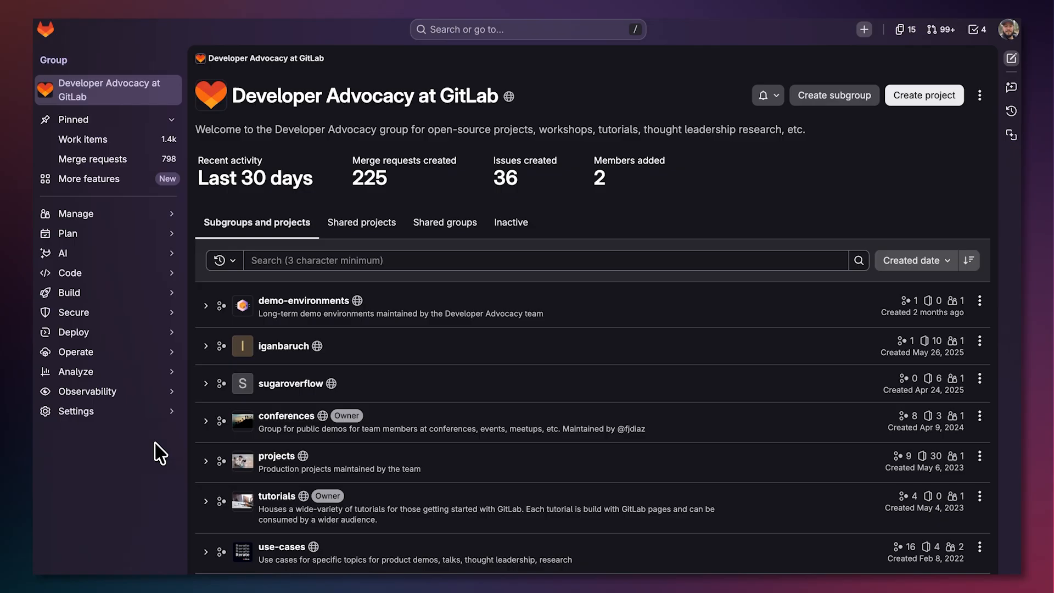
Enable the Resolve Dependency Bump Breaking Changes foundational flow in the group's GitLab Duo configuration and save the changes
mouse_move(165, 414)
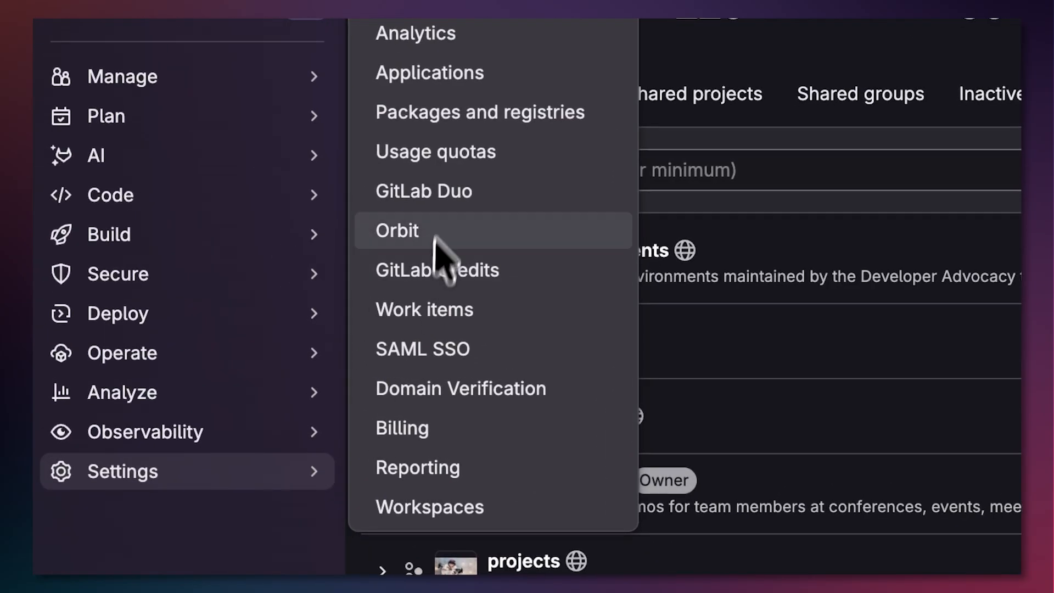
click(440, 191)
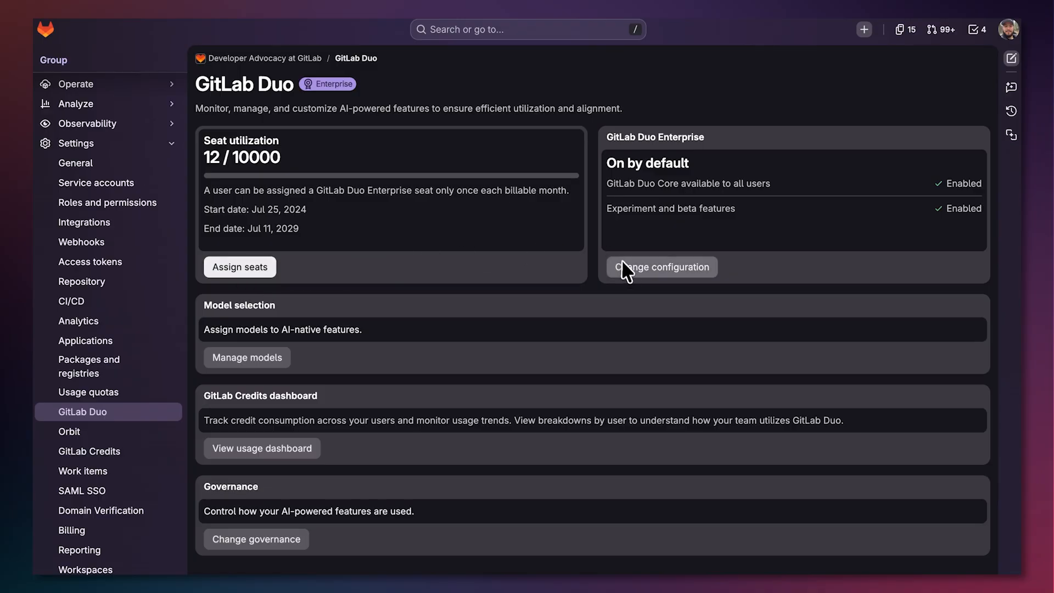
click(625, 268)
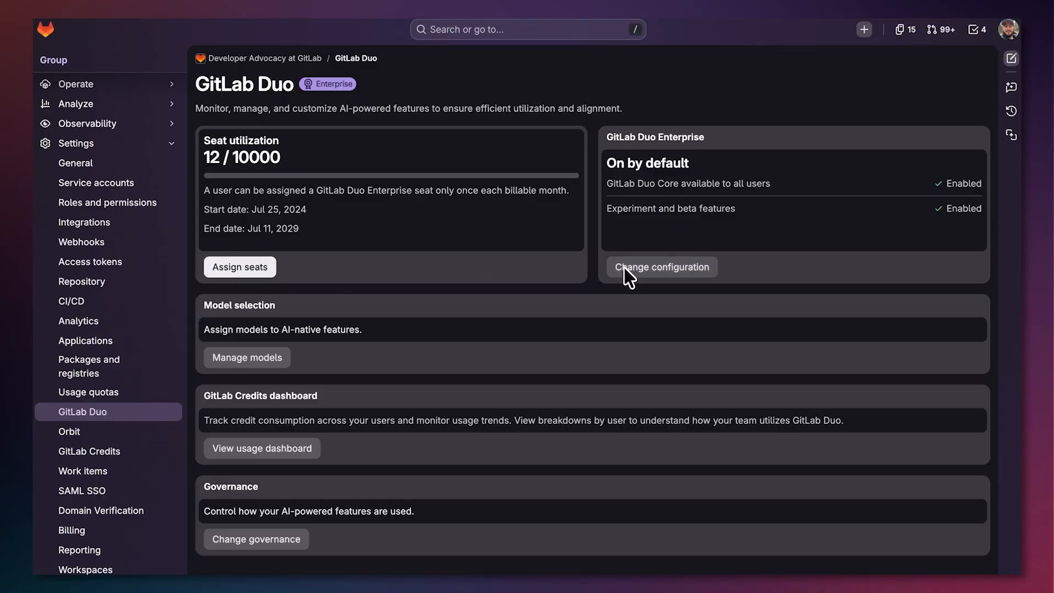
scroll(630, 277, down, 3)
scroll(624, 269, down, 12)
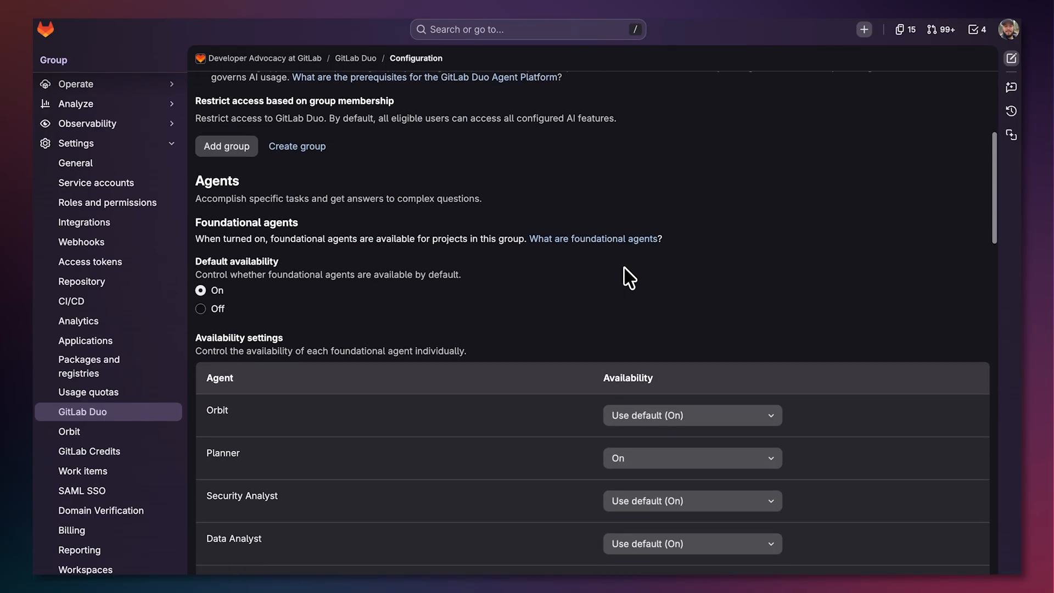
scroll(623, 277, down, 3)
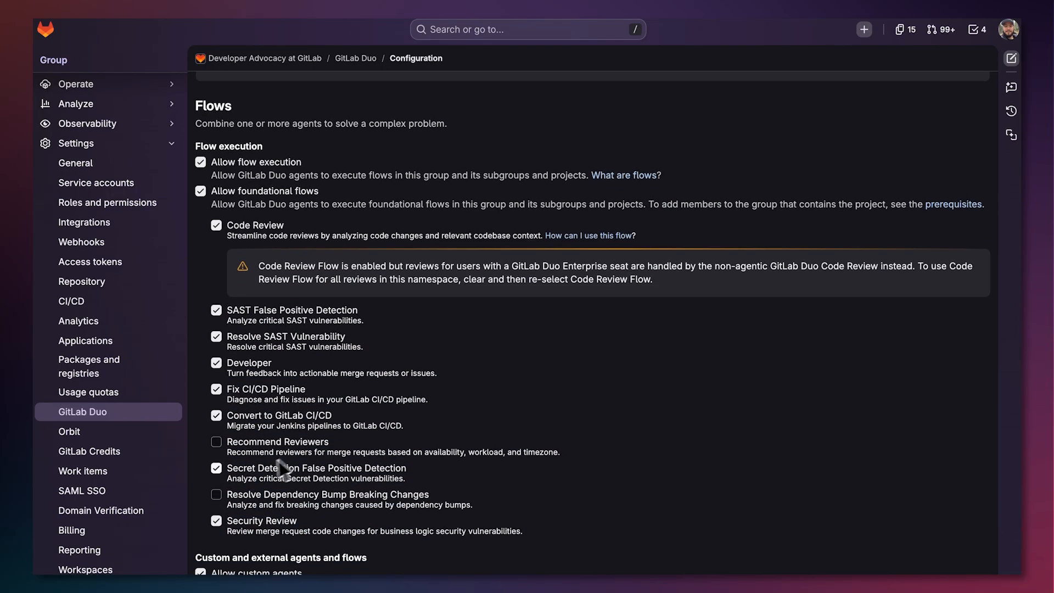
click(216, 495)
scroll(219, 496, down, 10)
scroll(219, 497, down, 10)
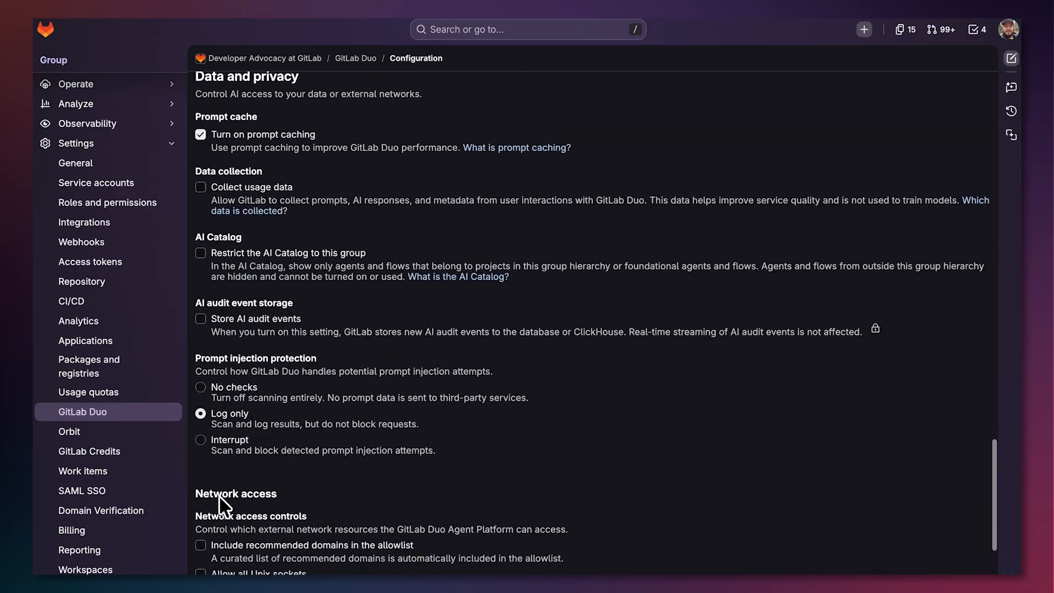
scroll(242, 546, down, 1)
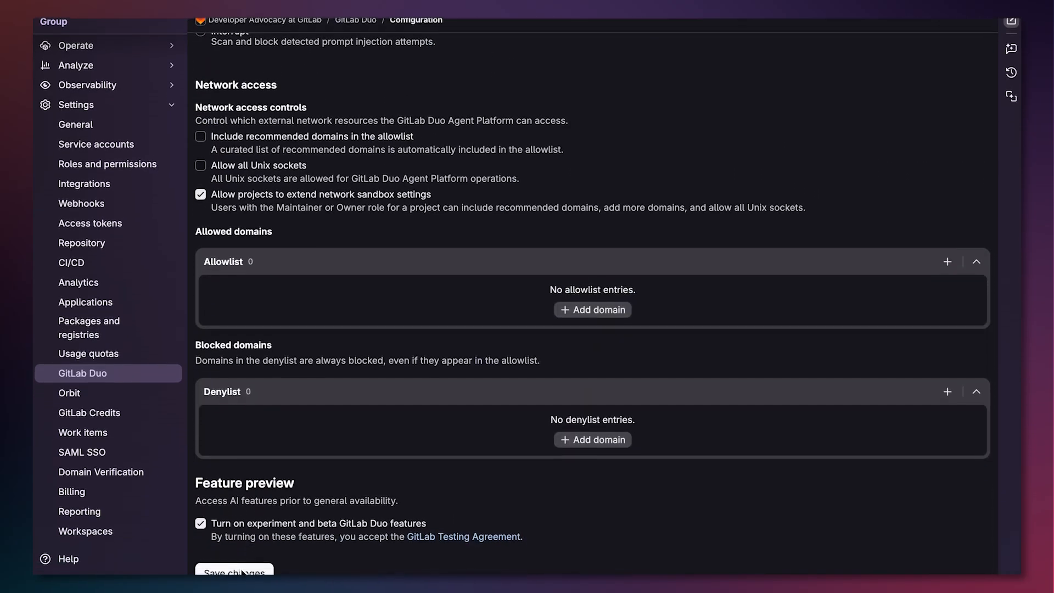
click(242, 549)
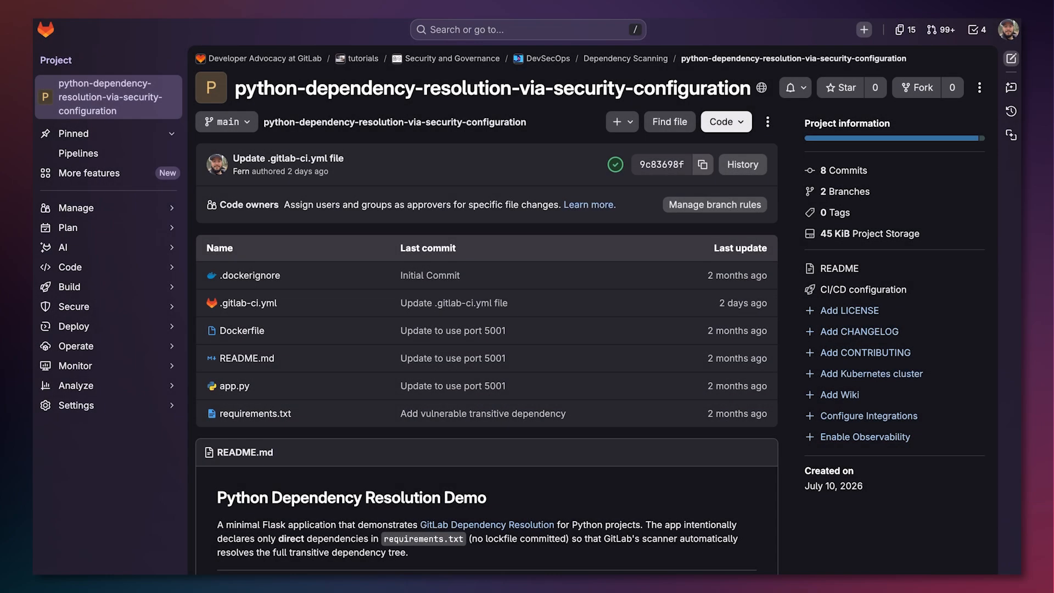
Turn on Agentic Breaking Change Resolution in the project's GitLab Duo general settings and save
mouse_move(158, 406)
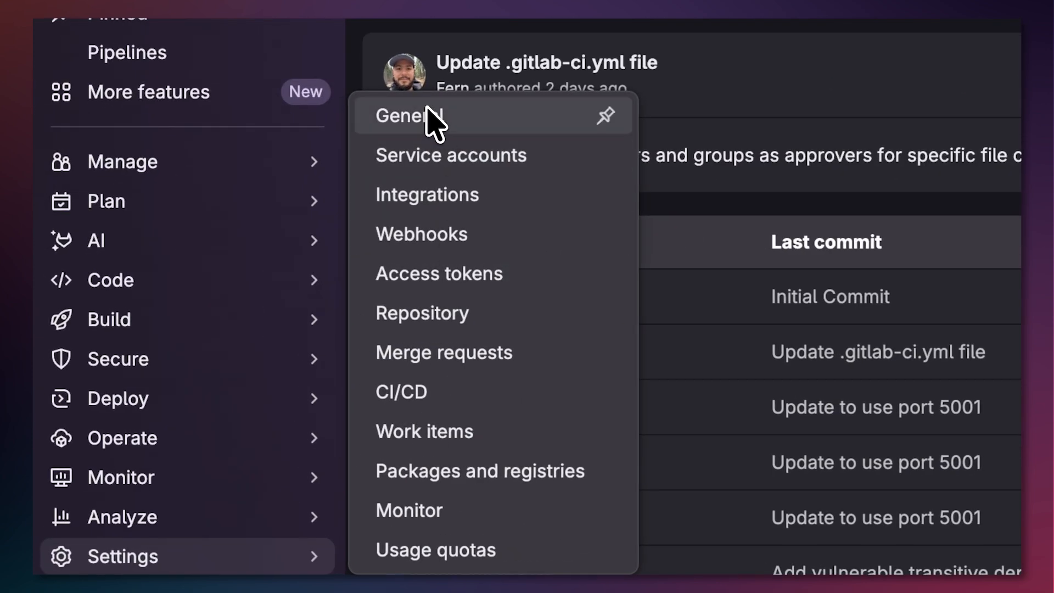
click(431, 118)
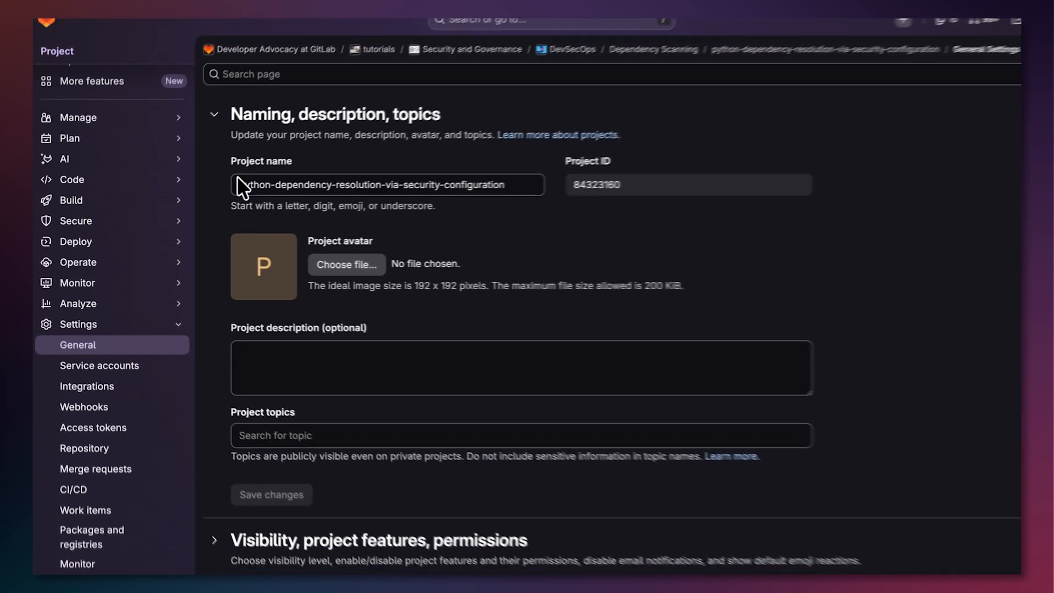
scroll(220, 220, down, 4)
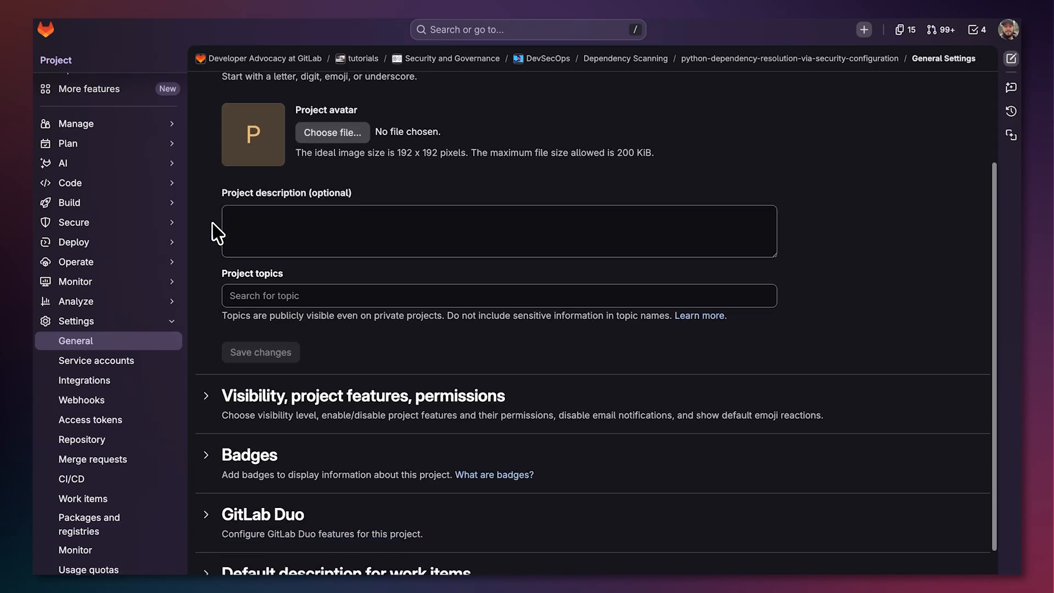
click(207, 407)
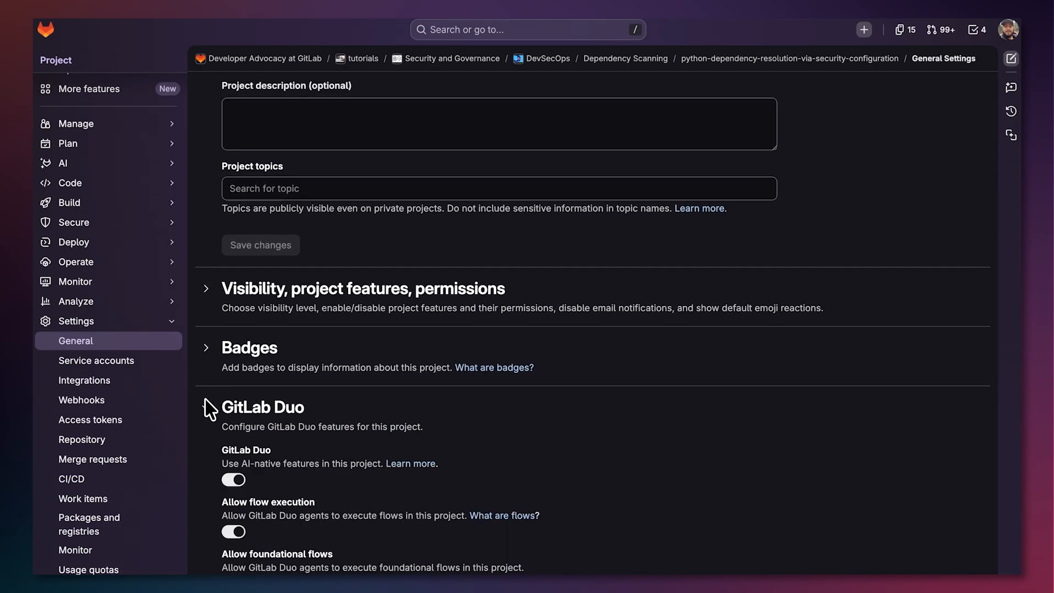
scroll(212, 466, down, 6)
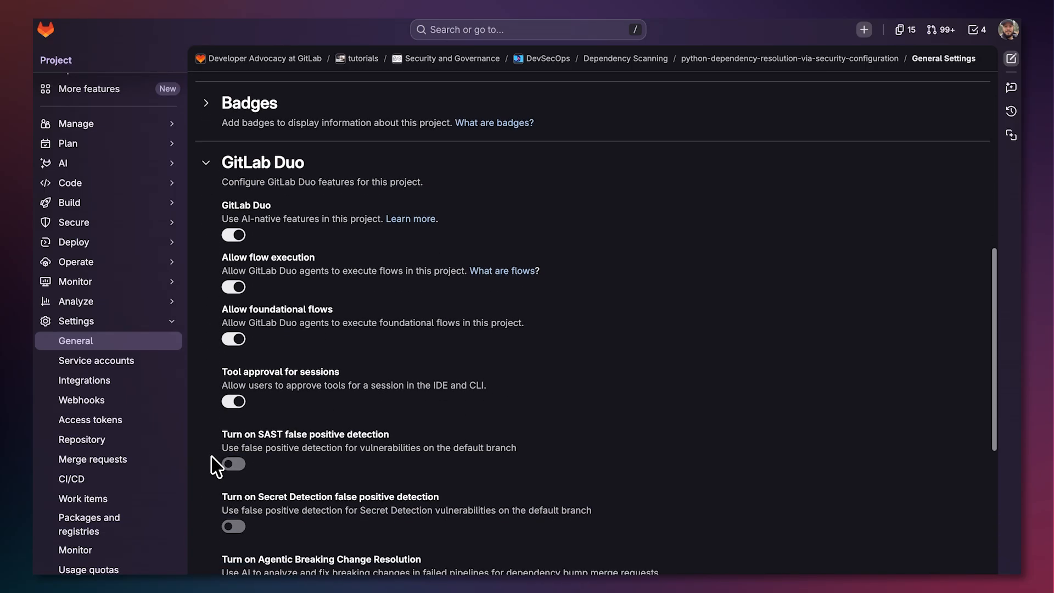
click(233, 475)
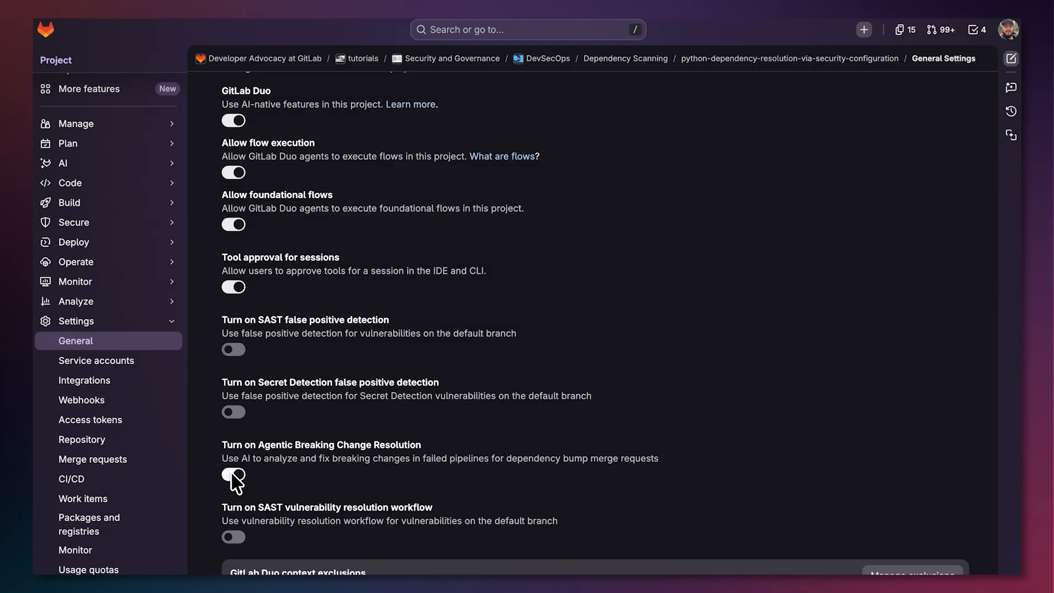
scroll(218, 514, down, 6)
click(268, 439)
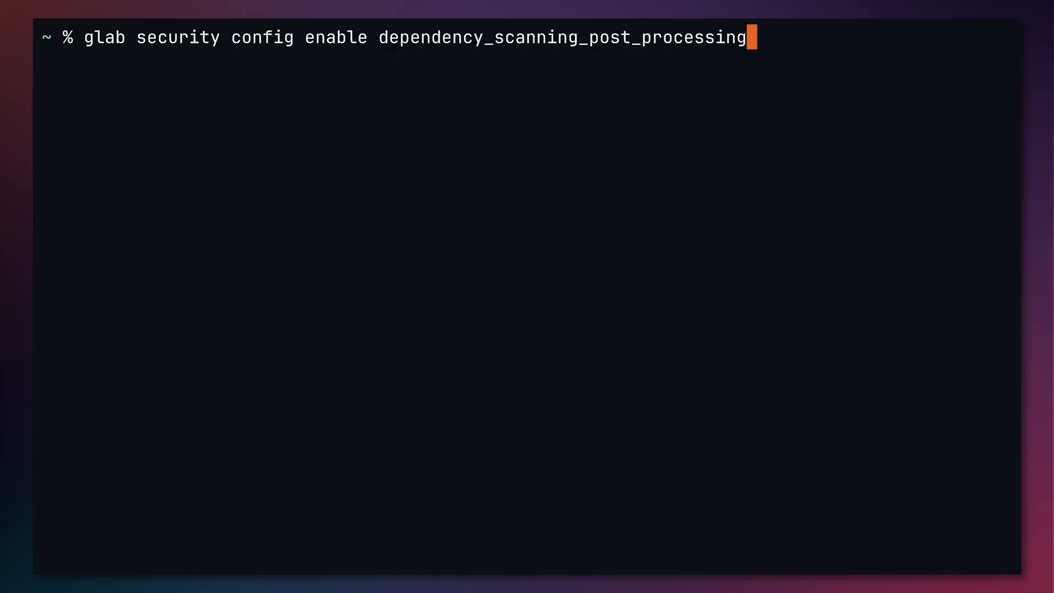
Run glab security config enable dependency_scanning_post_processing with -R set to the python-dependency-resolution-via-security-configuration project path
text(-R)
text(gitlab.com/gitlab-da/tutorials/security-and-governance/devsecops/dependency-scanning/python-dependency-resolution-via-security-configuration)
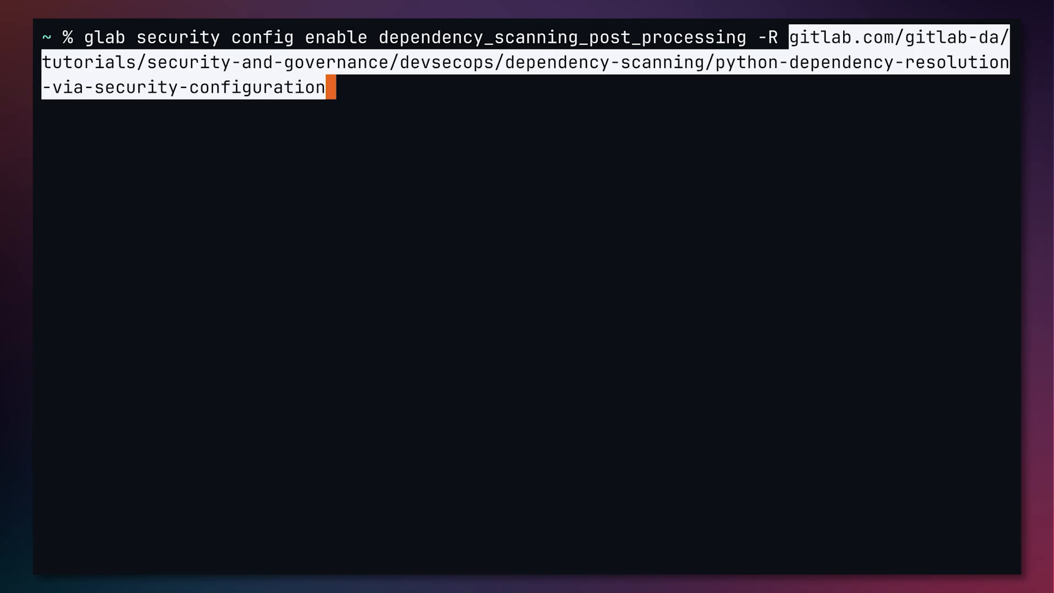
key(Return)
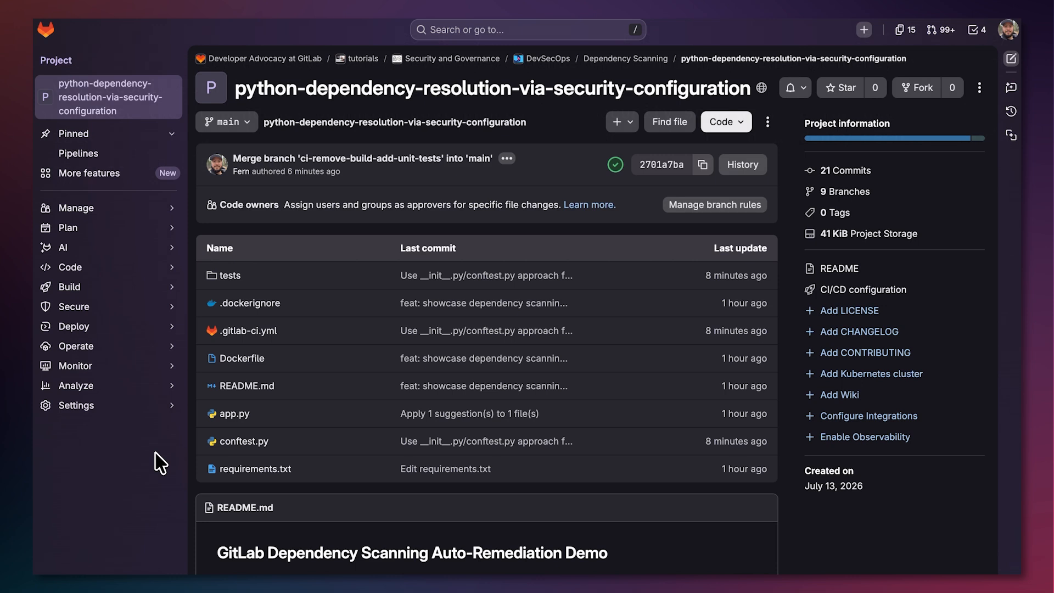
Apply the default Dependency Scanning profile in the project's Security configuration and run a new pipeline on main
click(249, 330)
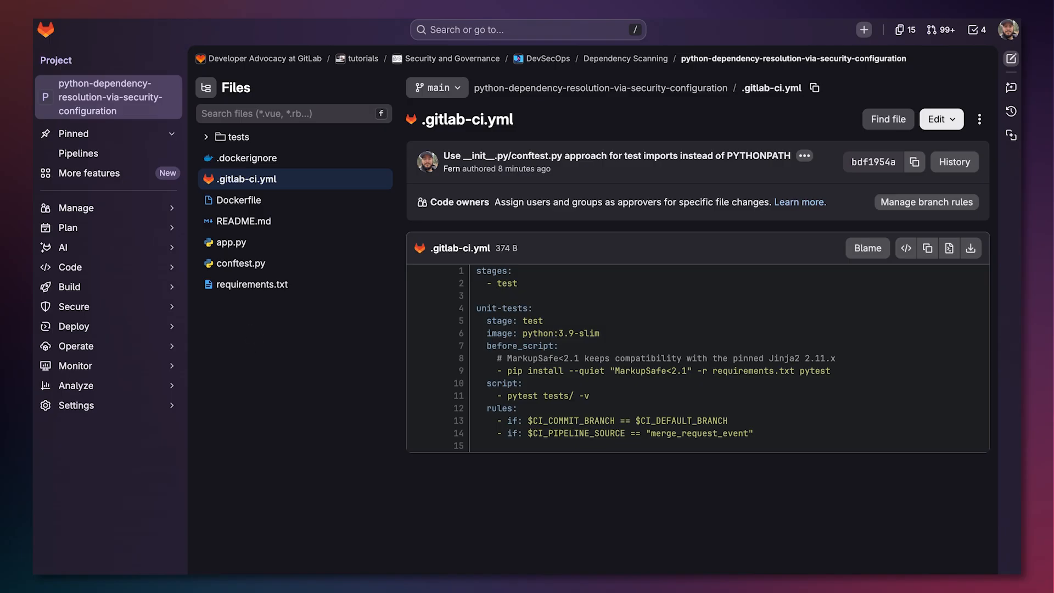
mouse_move(173, 308)
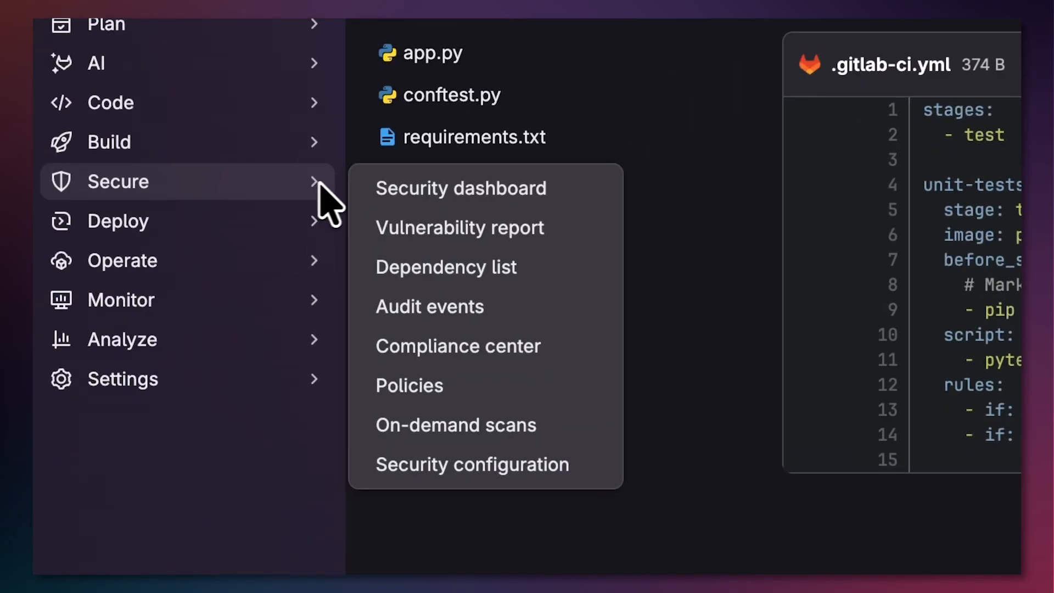
click(407, 466)
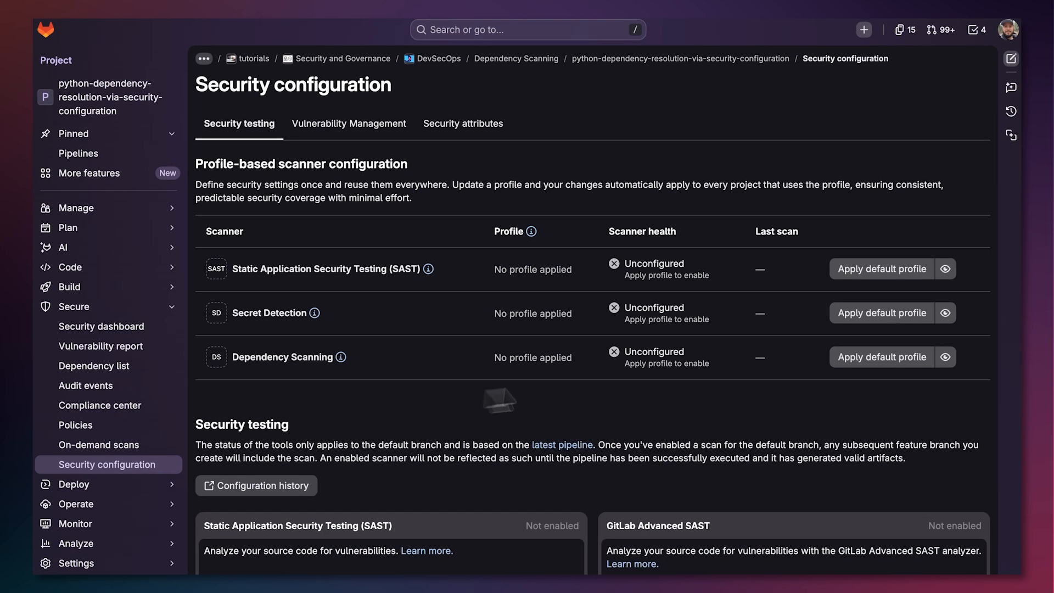
click(842, 362)
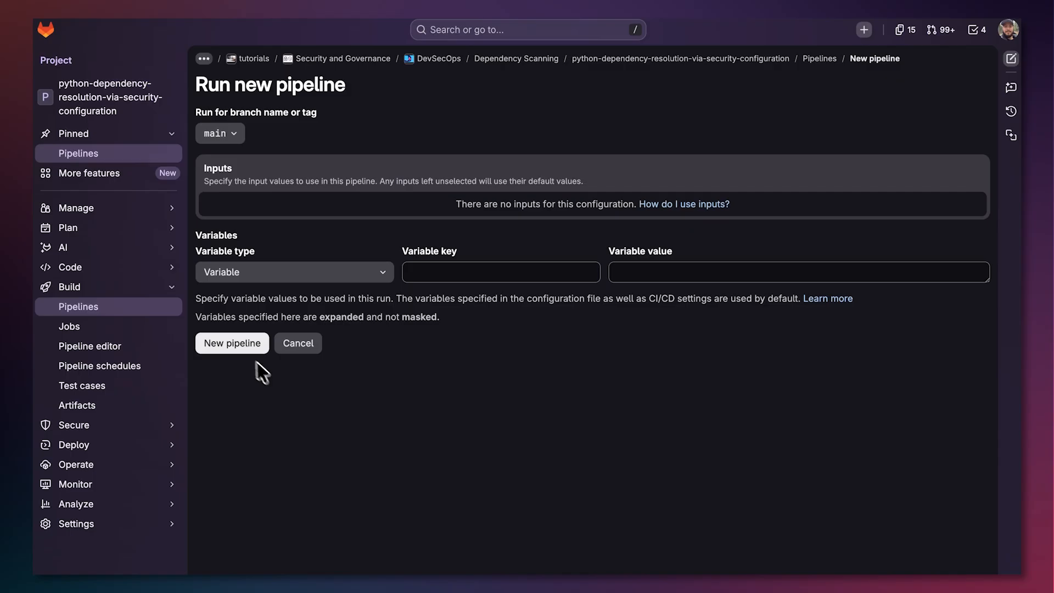
click(242, 348)
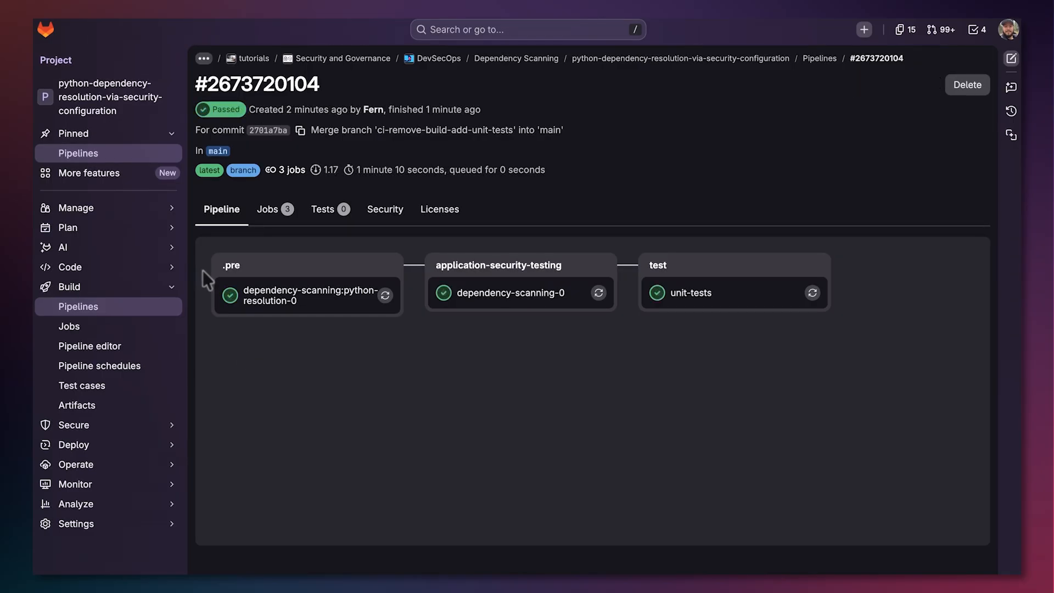
Open the pyyaml update merge request and review its overview, pipeline status and changes
mouse_move(172, 267)
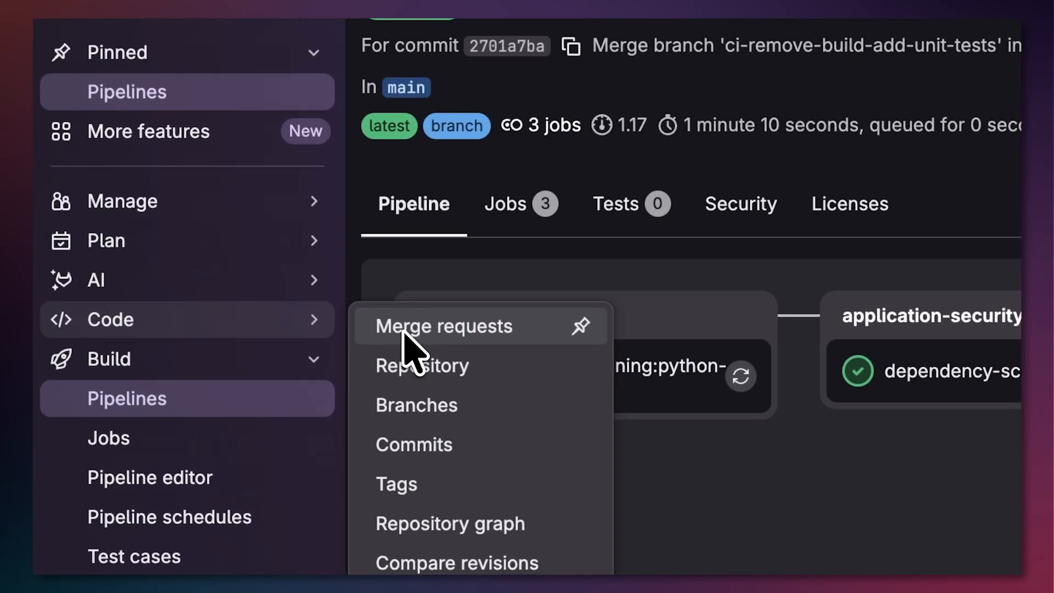
click(403, 328)
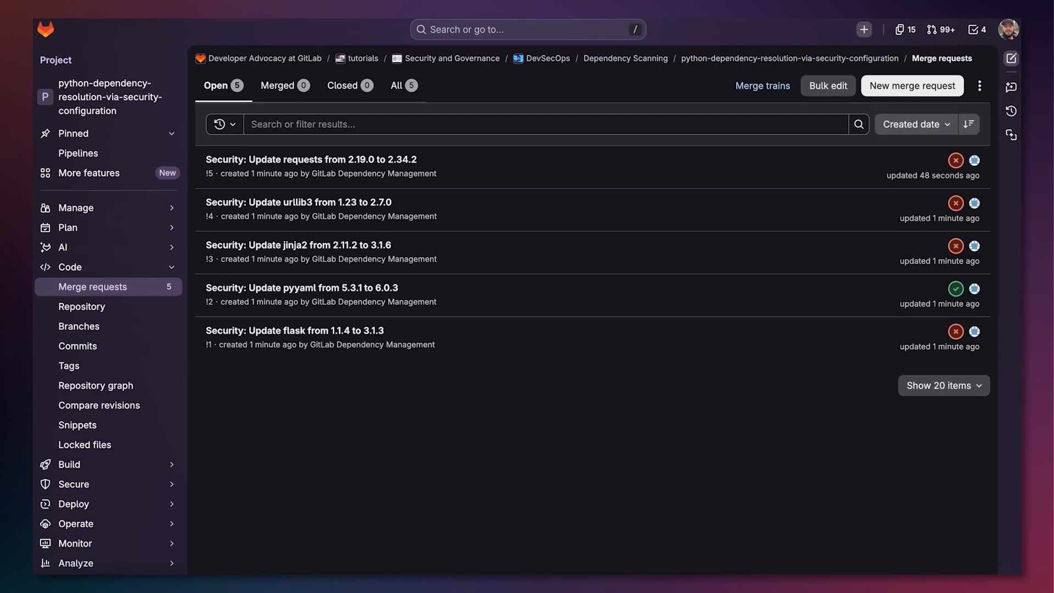
click(260, 289)
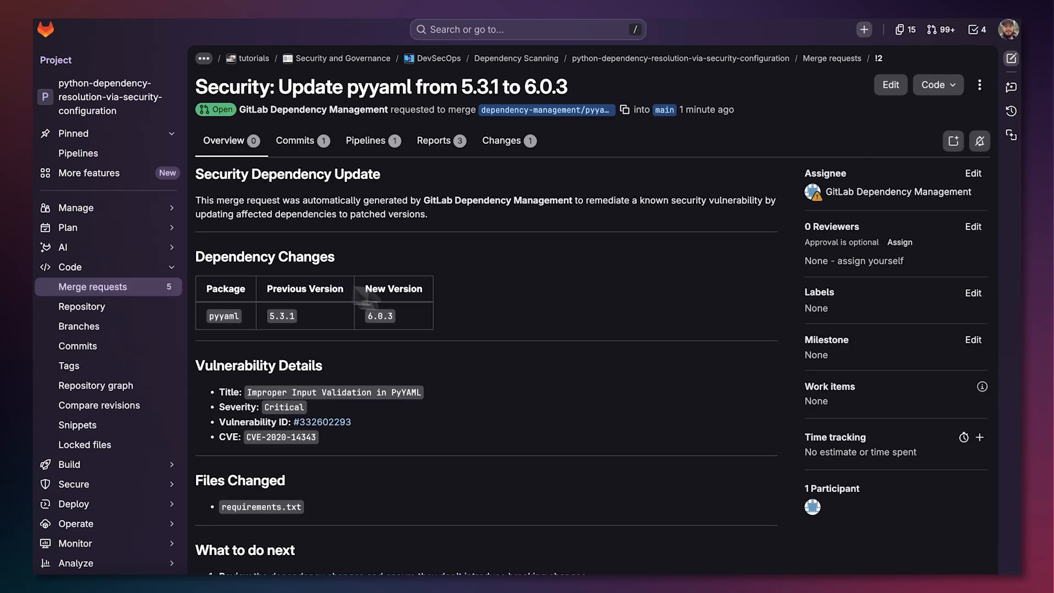
scroll(548, 323, down, 3)
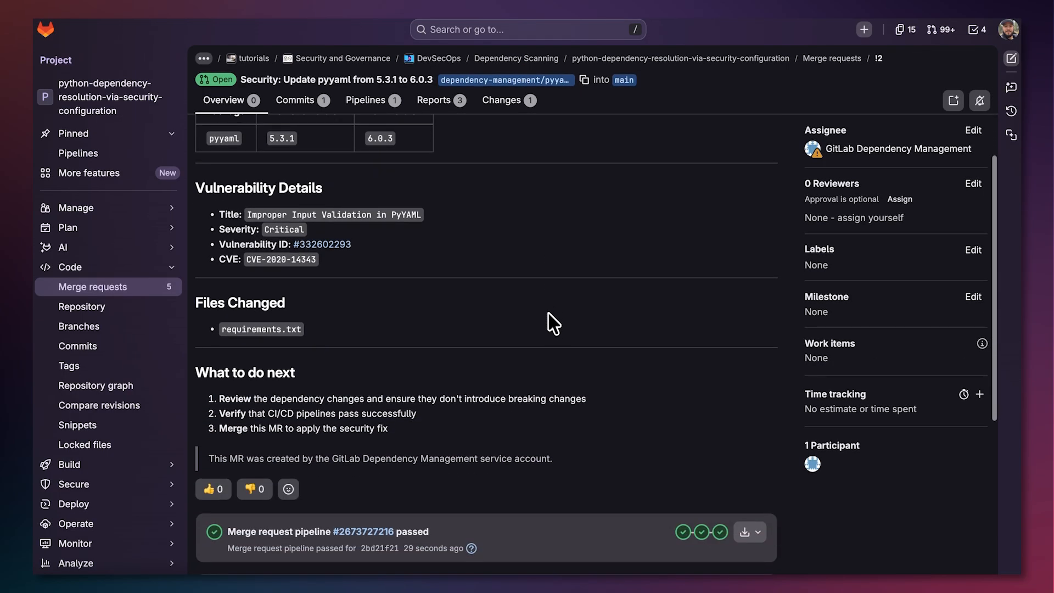
scroll(548, 322, down, 3)
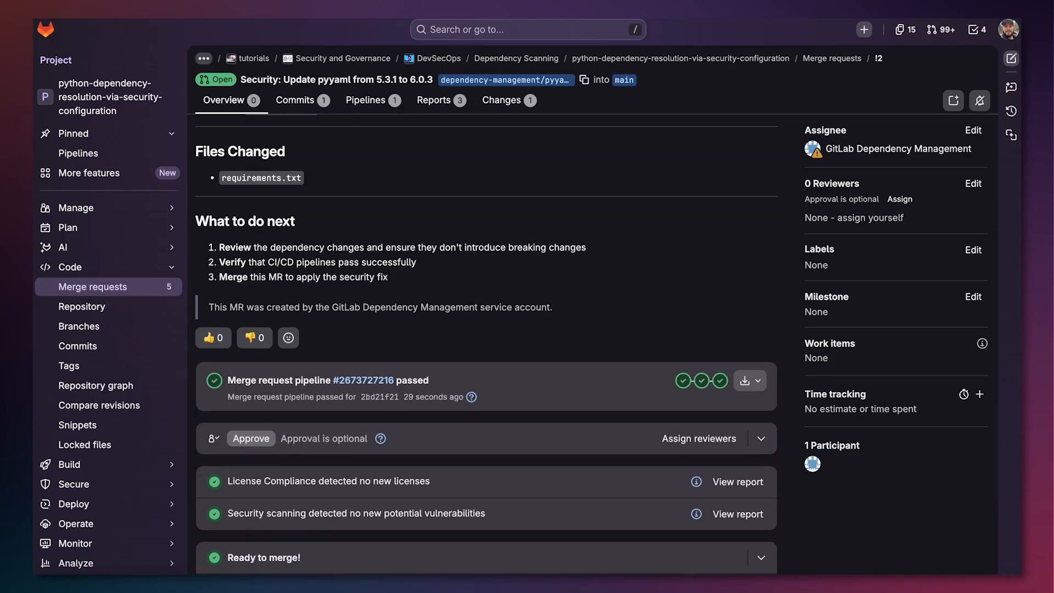
scroll(548, 312, up, 6)
click(501, 144)
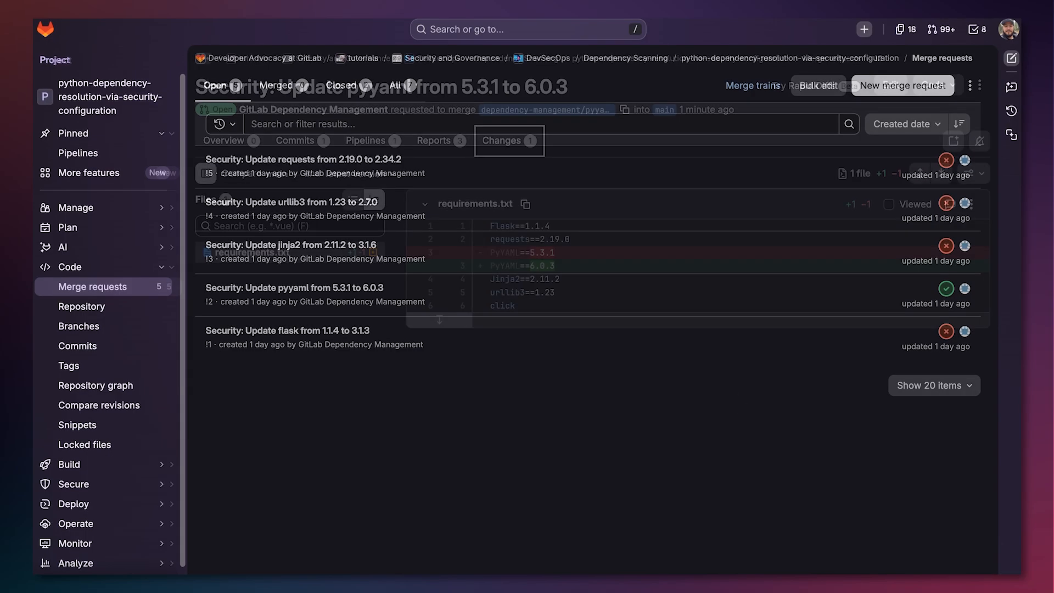
Open the requests update merge request and start Resolve breaking changes with Duo on its failed pipeline
click(397, 159)
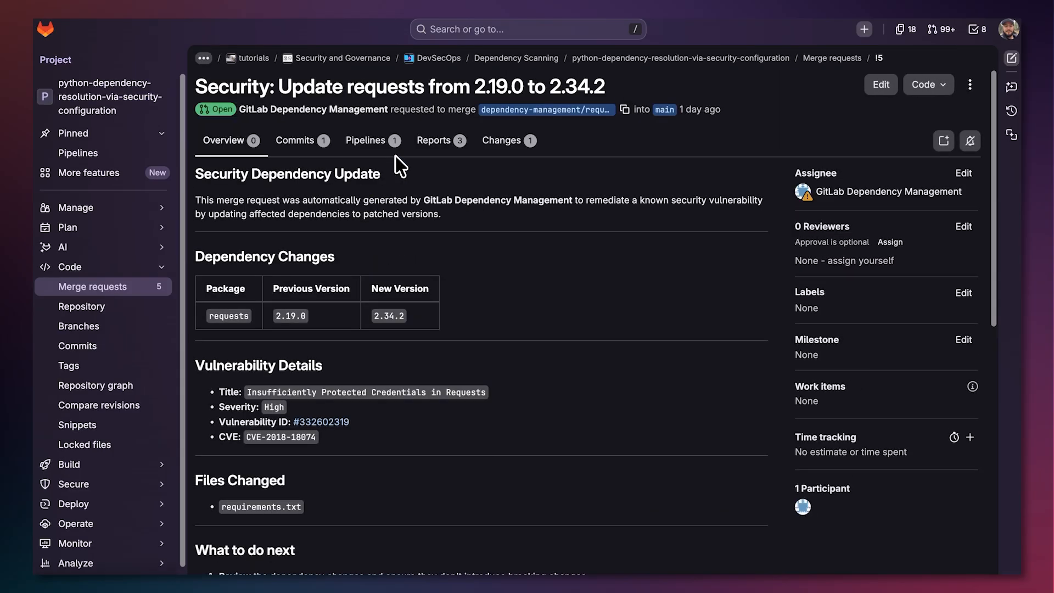
scroll(481, 362, down, 7)
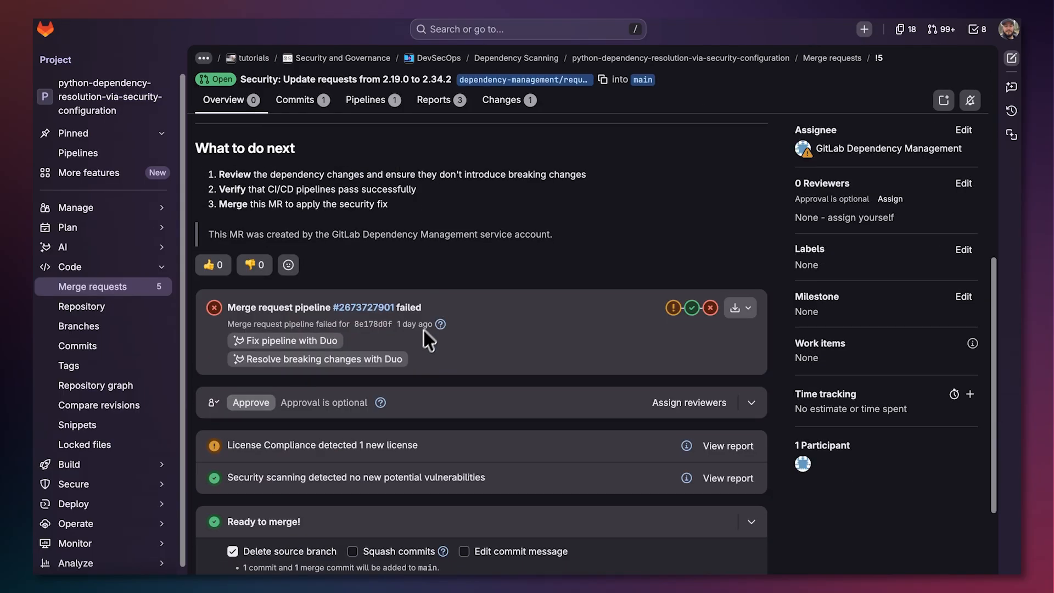
click(401, 358)
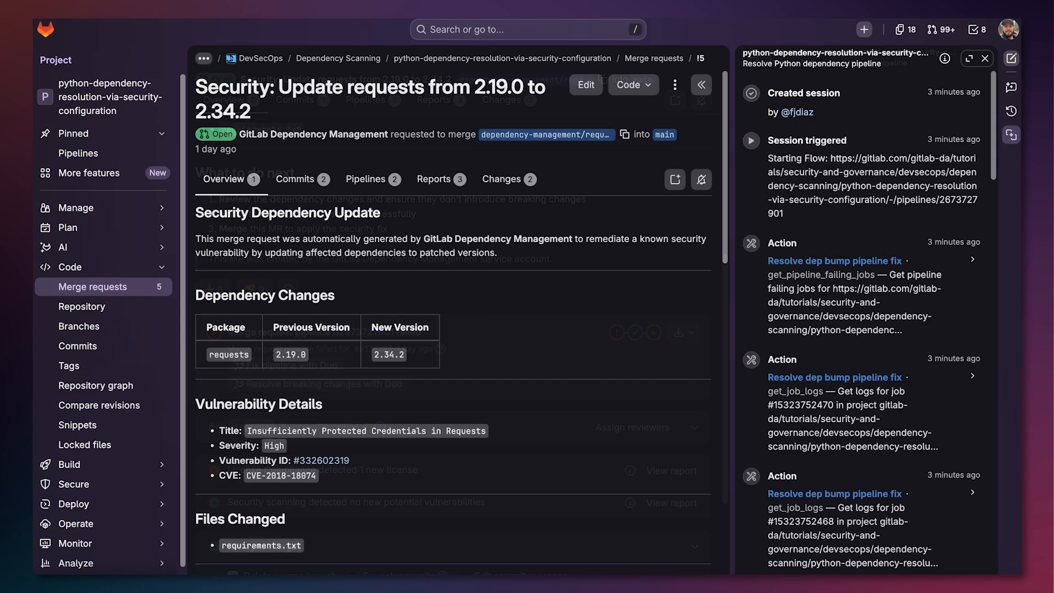
Review the Duo session log and the merge request's commits, pipelines and changes
scroll(840, 324, down, 15)
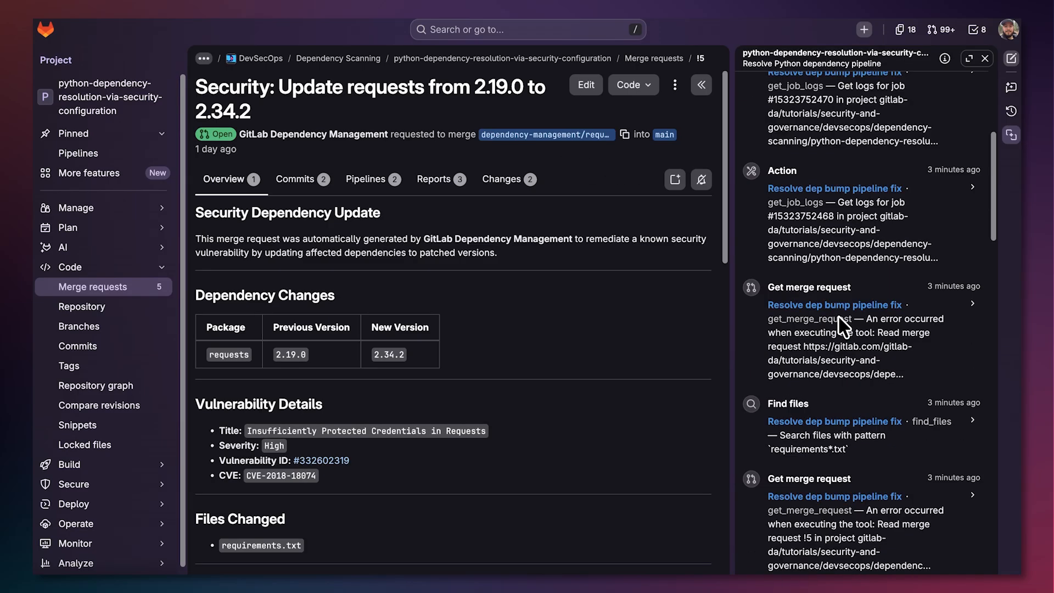
scroll(839, 325, down, 15)
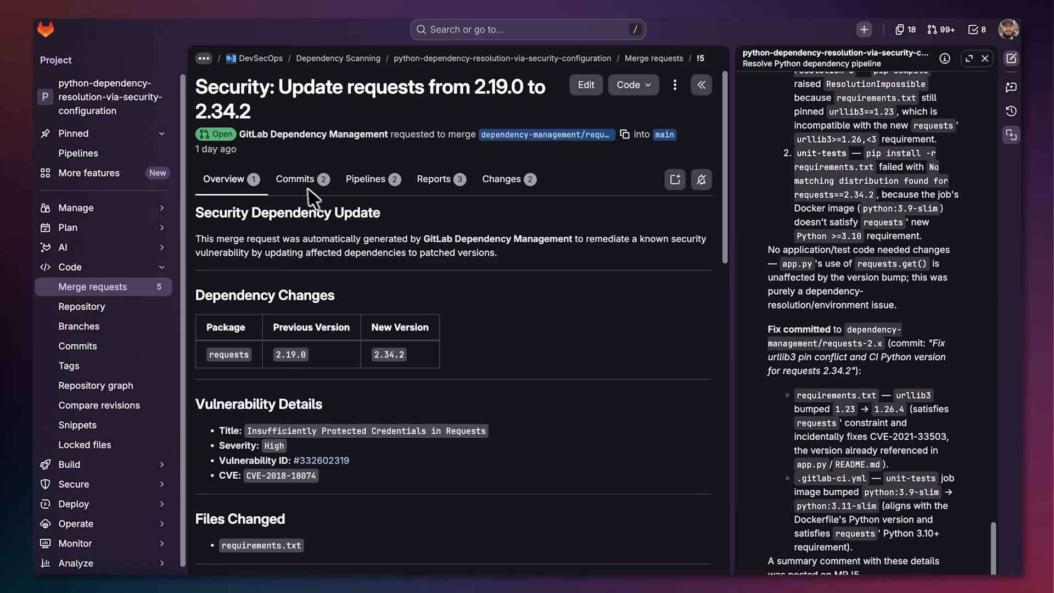
click(297, 181)
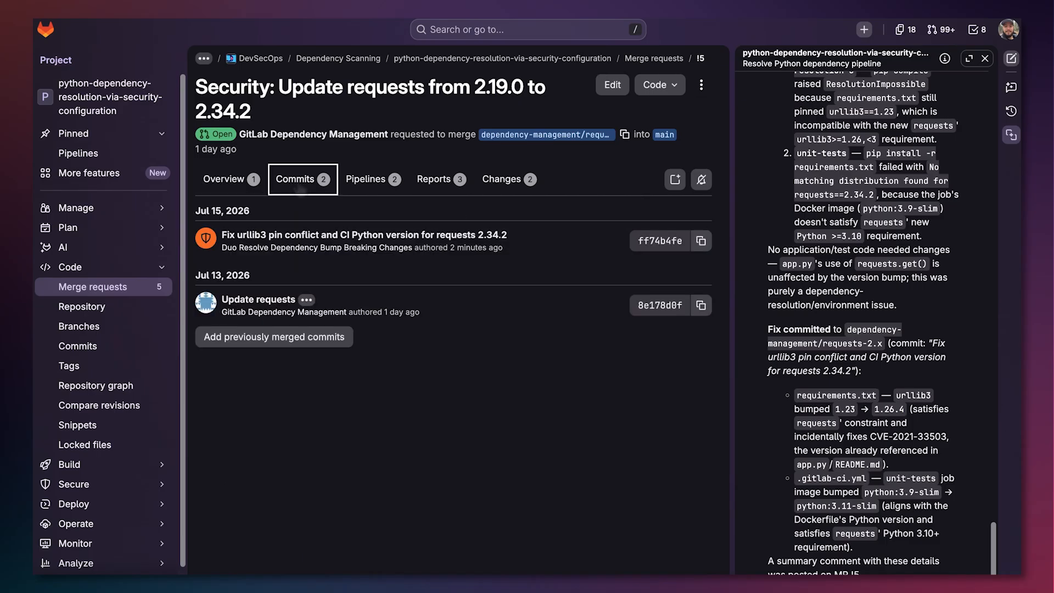
click(371, 181)
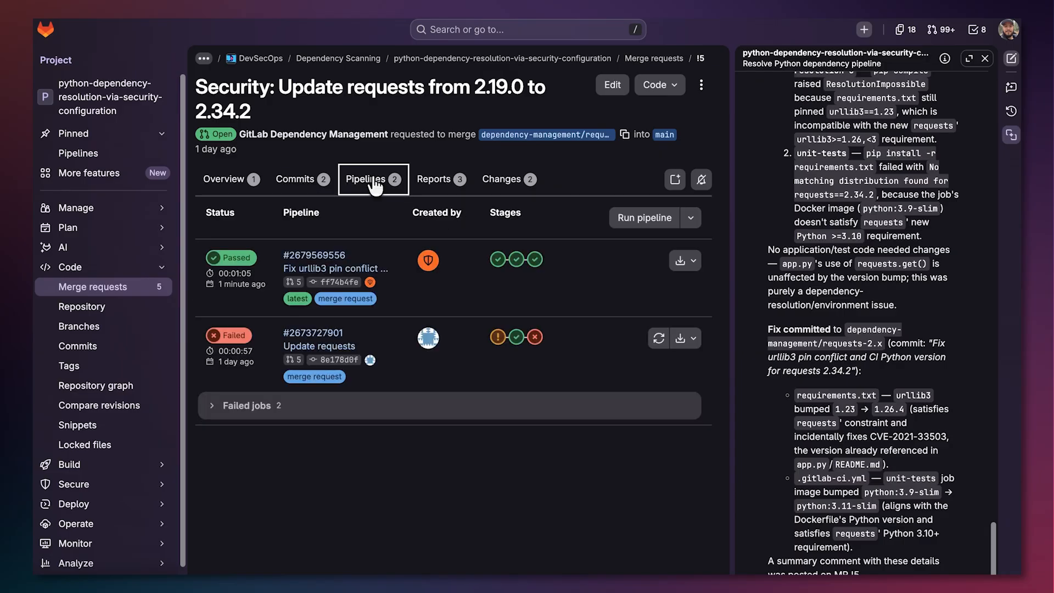
click(494, 182)
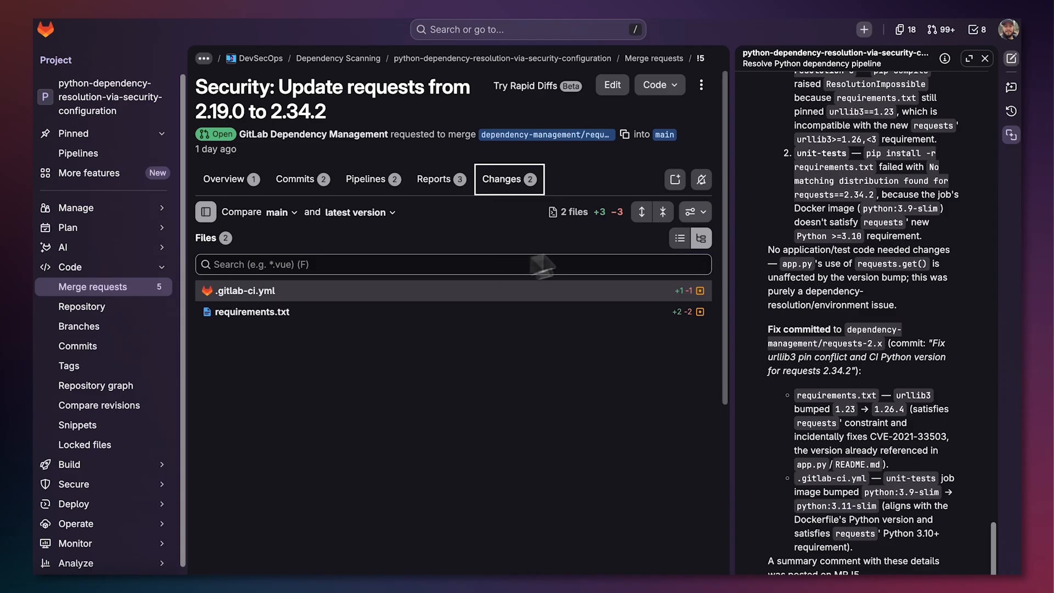
click(985, 58)
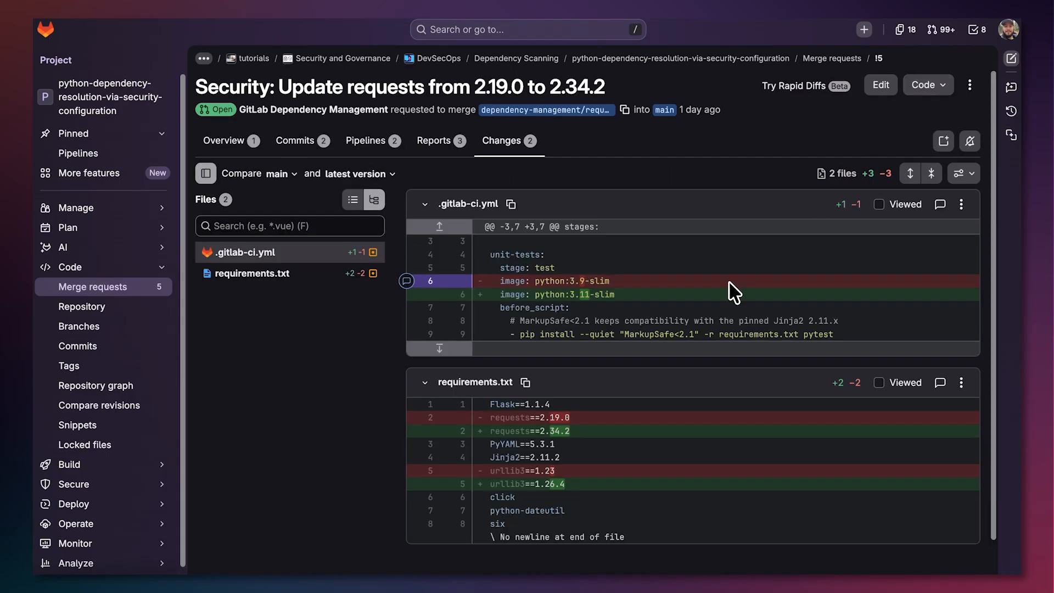